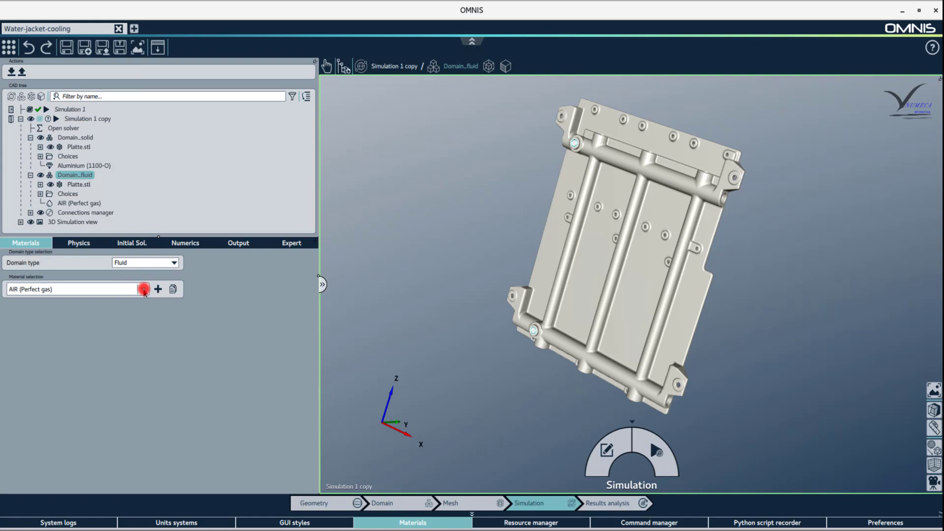
- Assign WATER (Incompressible) from the material list to the fluid domain
left_click(143, 290)
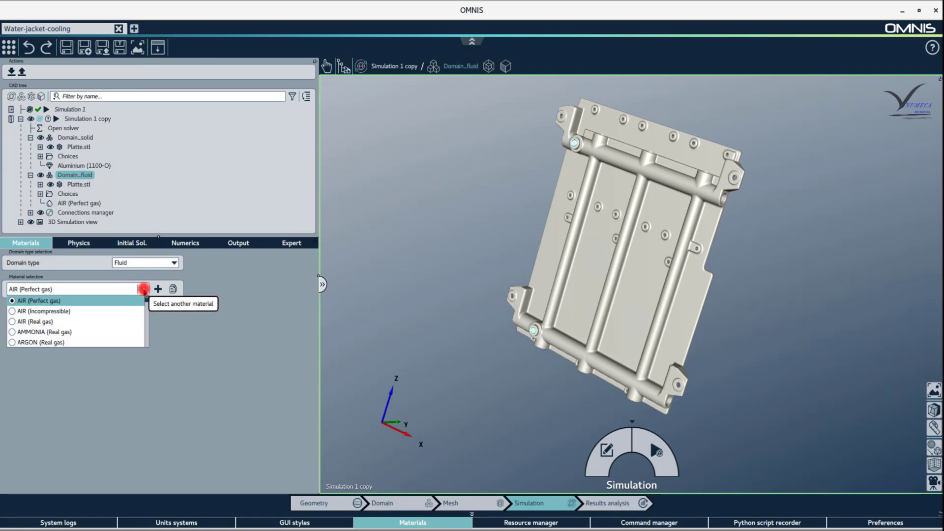
left_click_drag(147, 301, 147, 357)
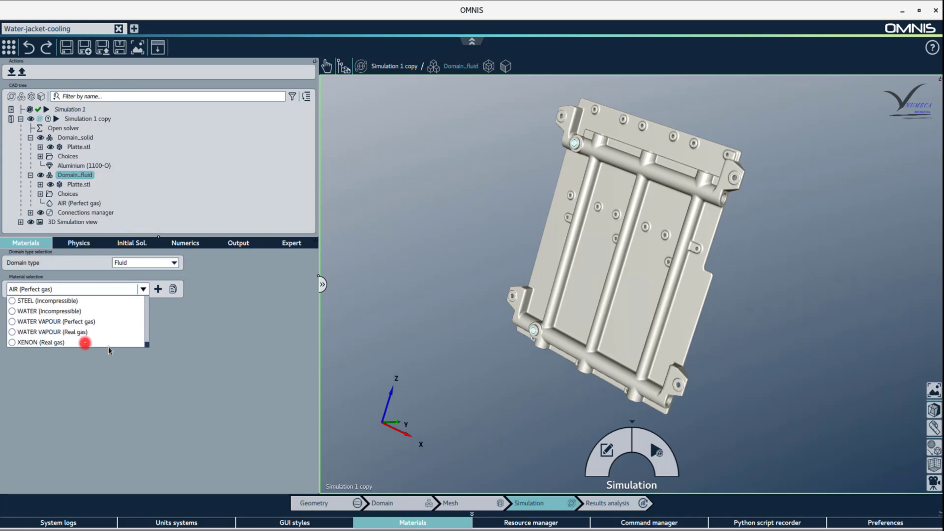
left_click(62, 311)
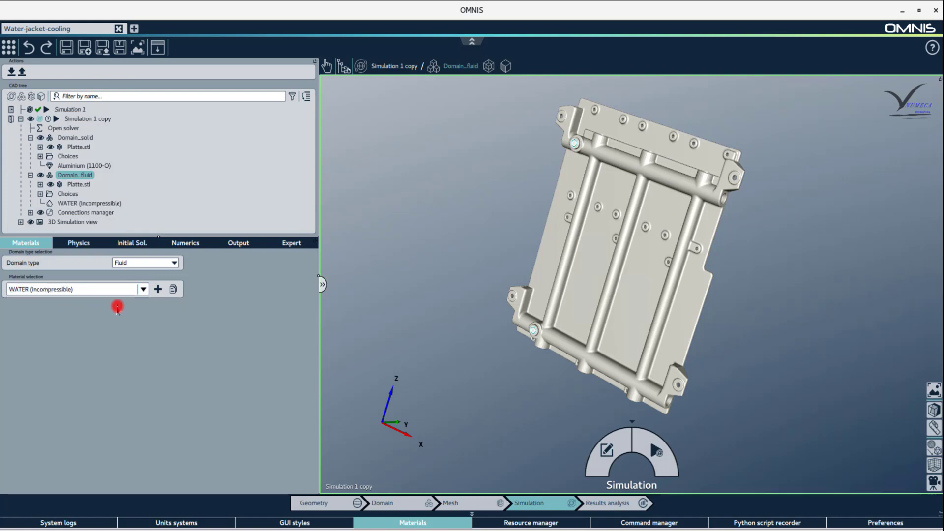
- Create a new user-defined material for the fluid domain and open its full set of properties
left_click(158, 292)
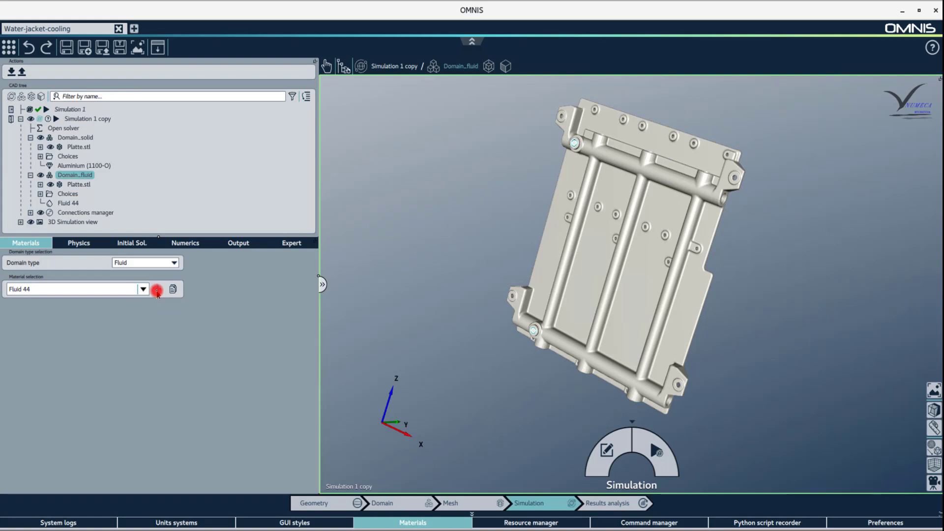
left_click(76, 204)
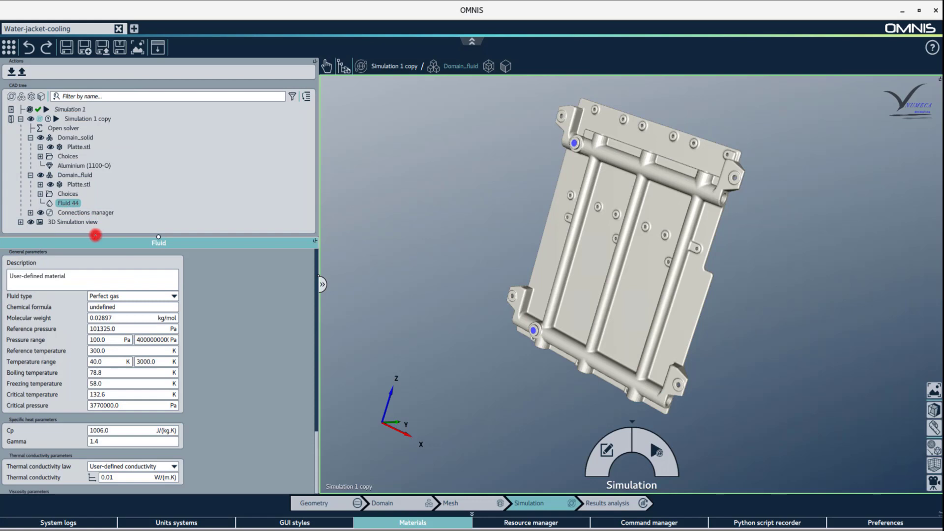
left_click_drag(95, 236, 96, 141)
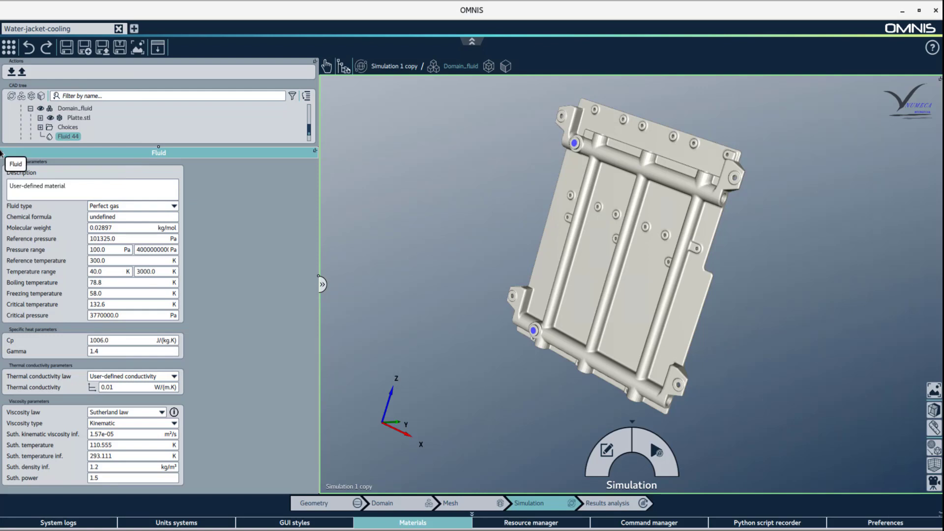
- Make the fluid's thermal conductivity a function, importing its profile from water_profile.csv with Kelvin and Watt per meter Kelvin as axis units
left_click(90, 389)
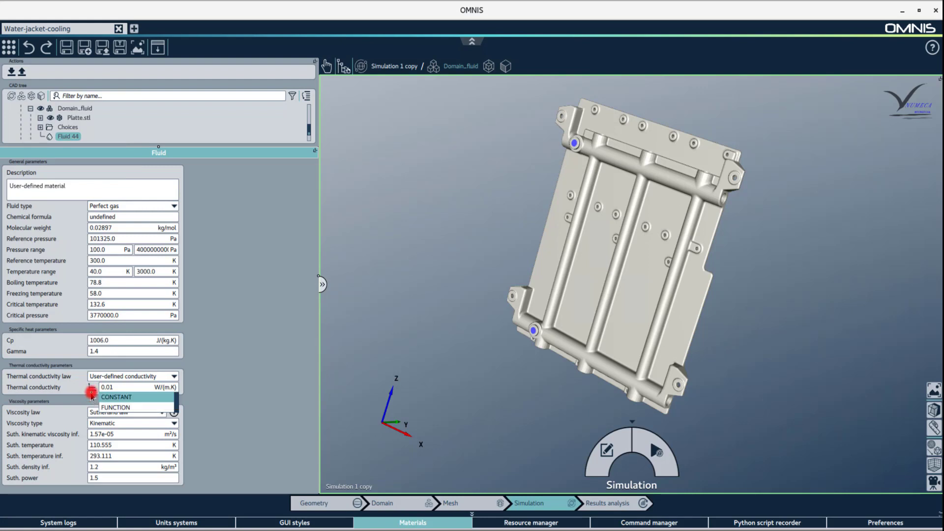
left_click(124, 408)
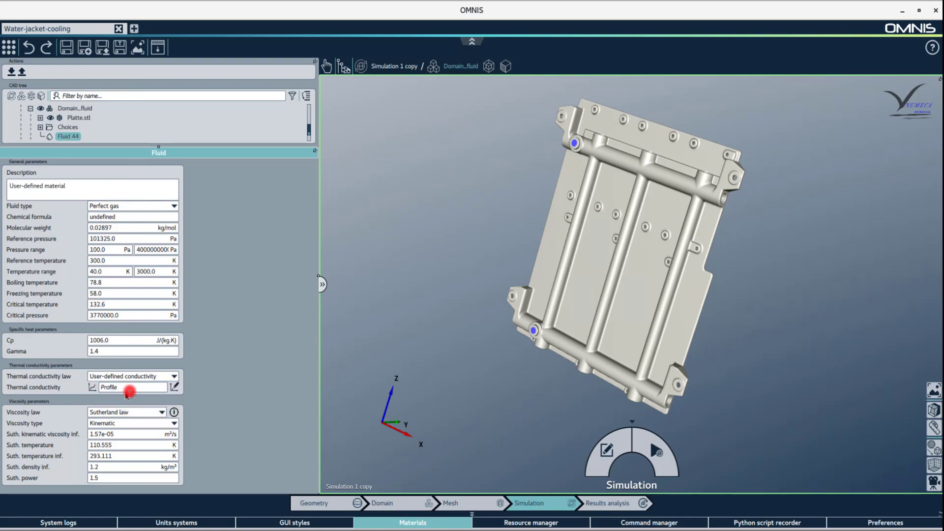
left_click(175, 388)
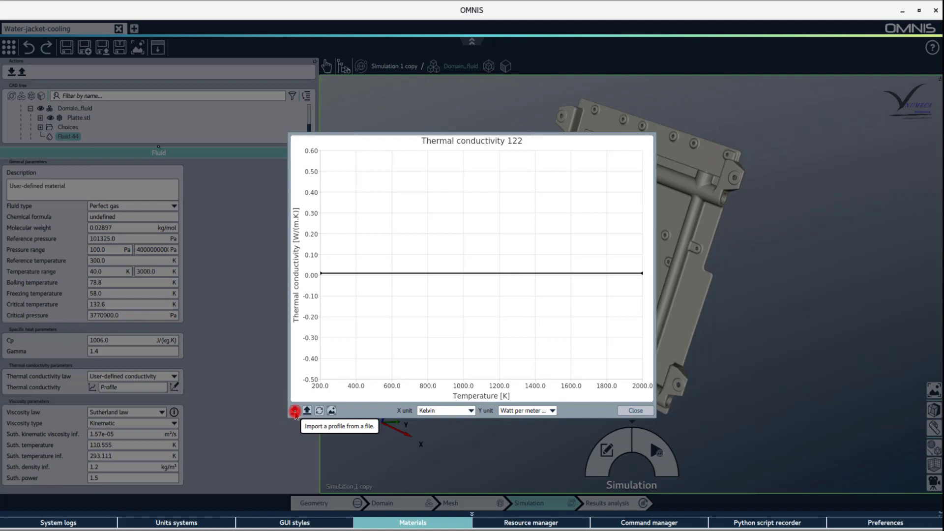
left_click(295, 411)
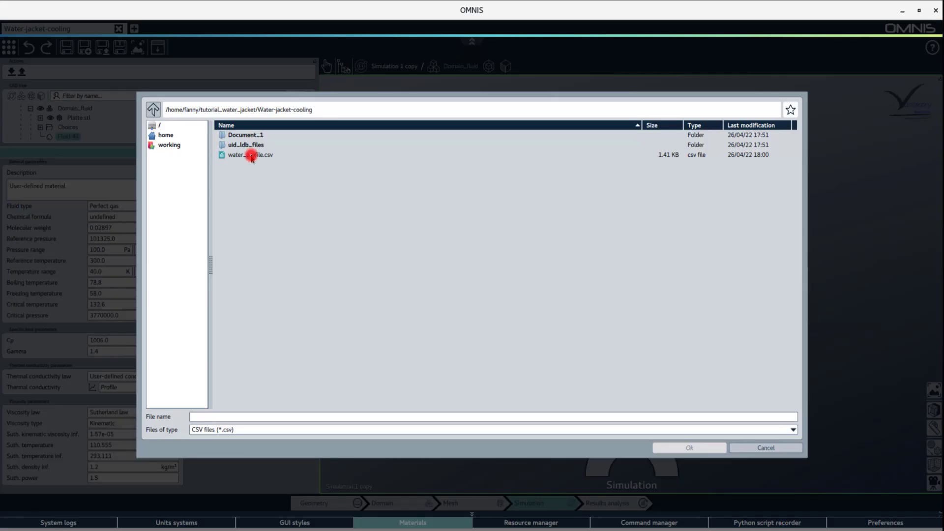
left_click(250, 155)
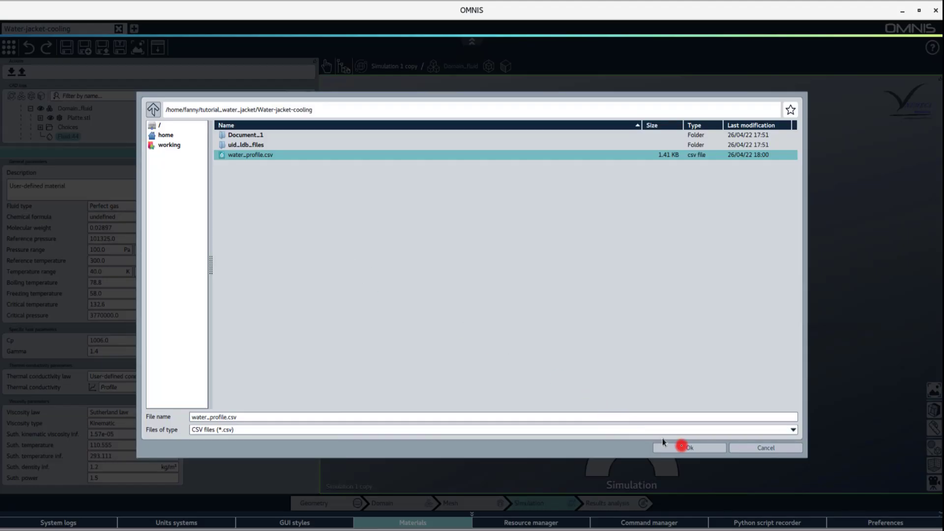
left_click(680, 447)
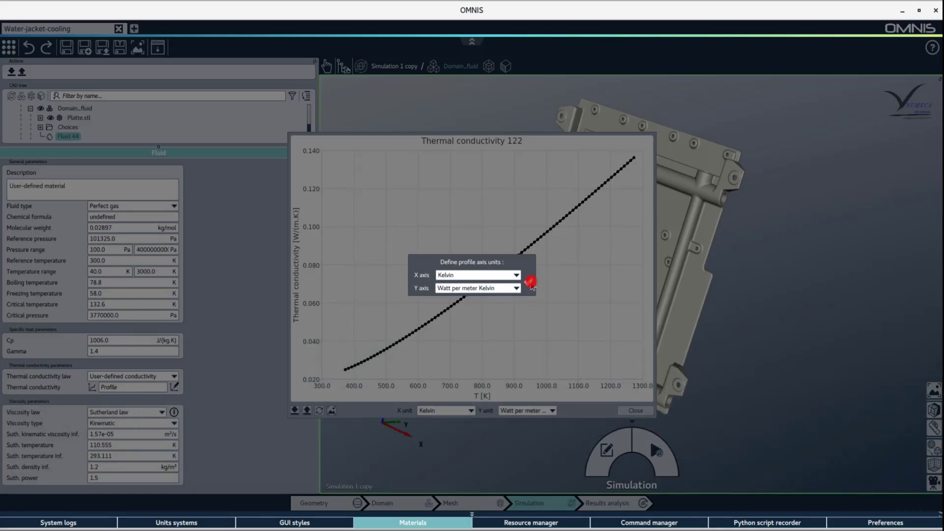
left_click(531, 282)
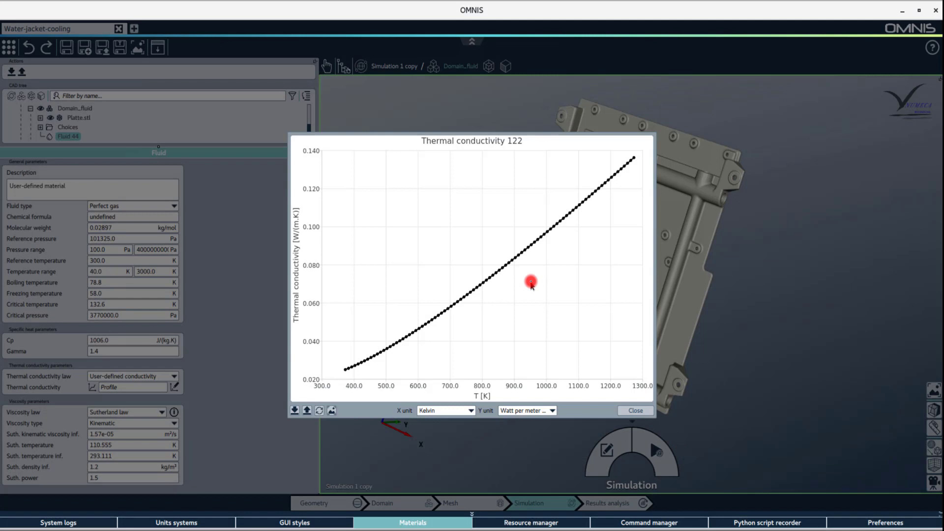
left_click(636, 411)
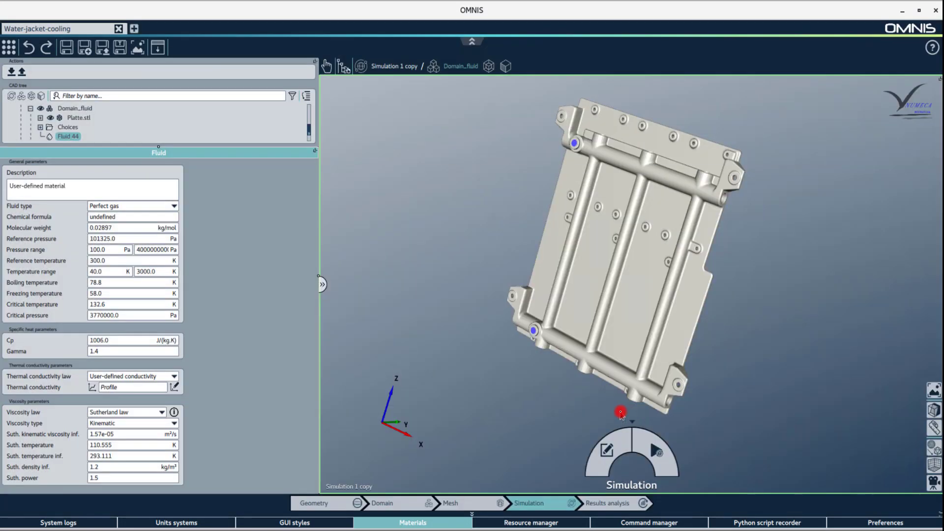
- Set the fluid type to Condensable gas and use the tables_water_steam folder as its thermodynamic tables directory
left_click(158, 206)
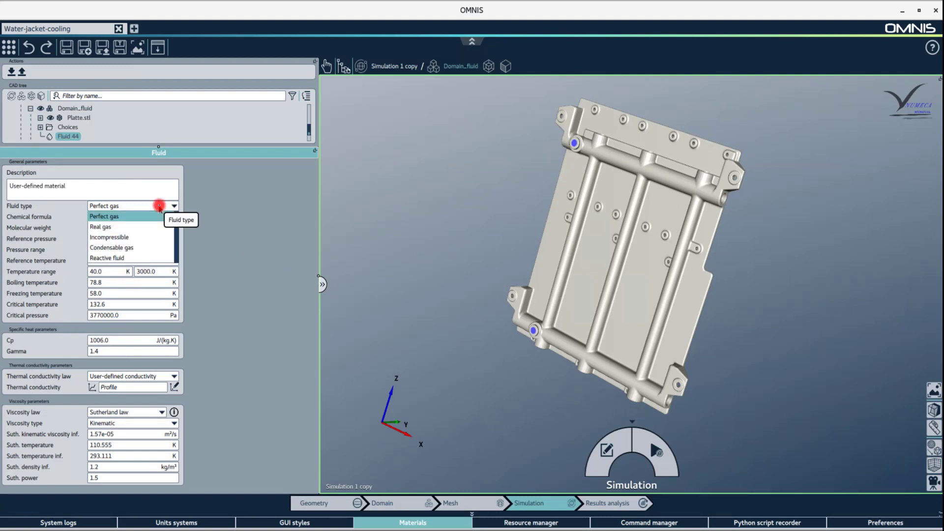
left_click(112, 247)
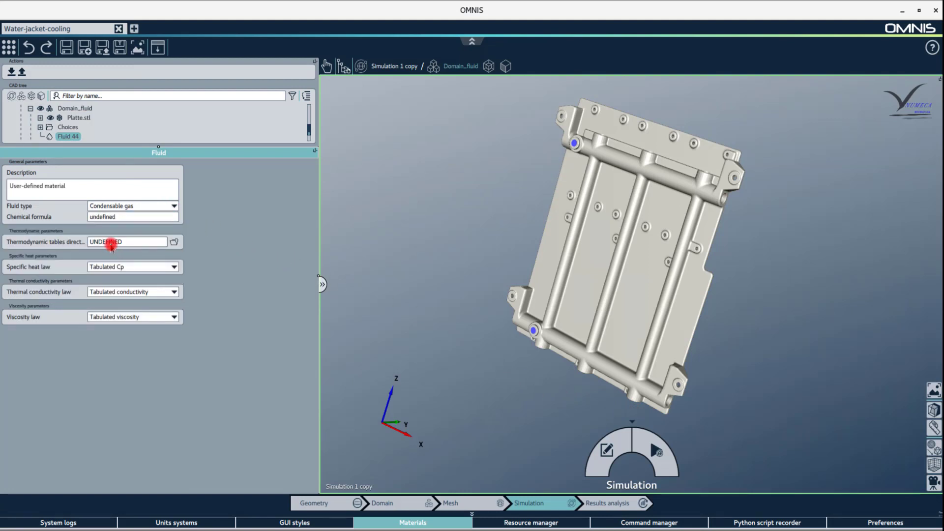
left_click(174, 242)
left_click(153, 110)
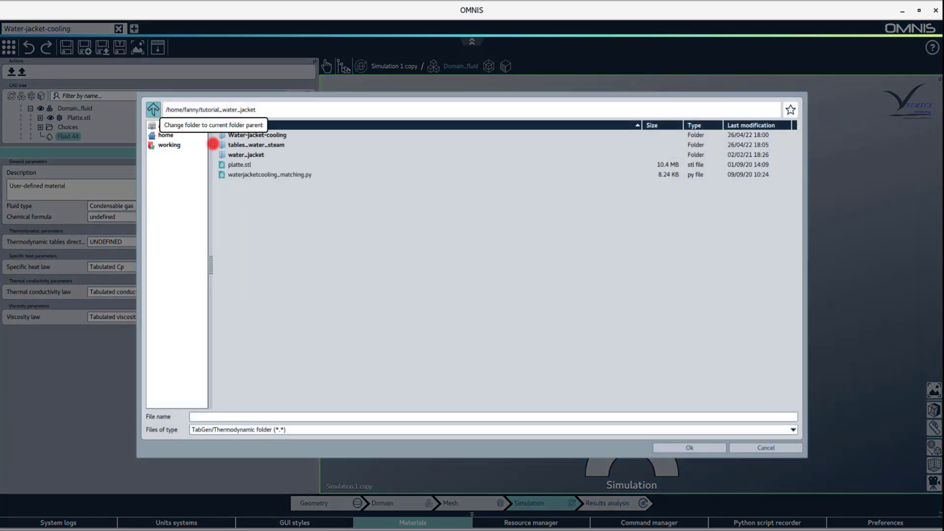
double_click(245, 146)
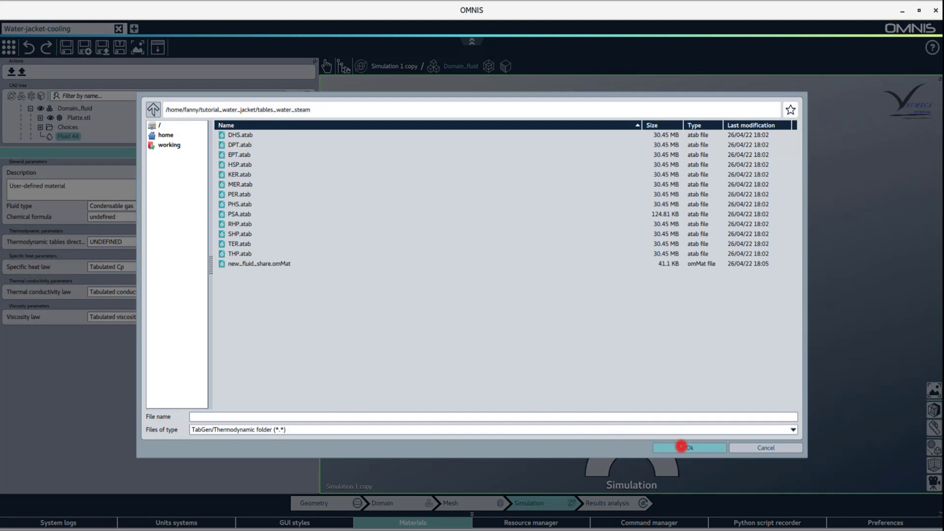
left_click(681, 447)
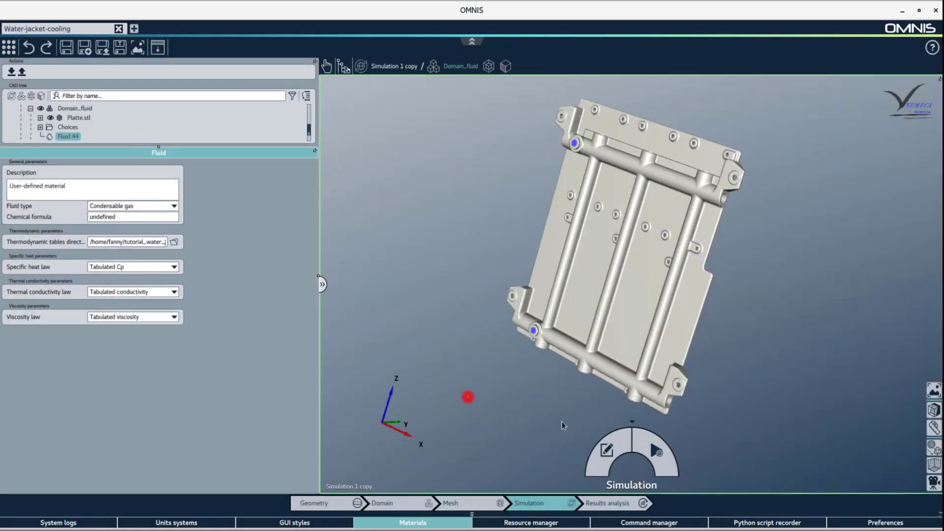
- Set the specific heat law to User-defined Cp and rename the new fluid material as water_tables
left_click(171, 269)
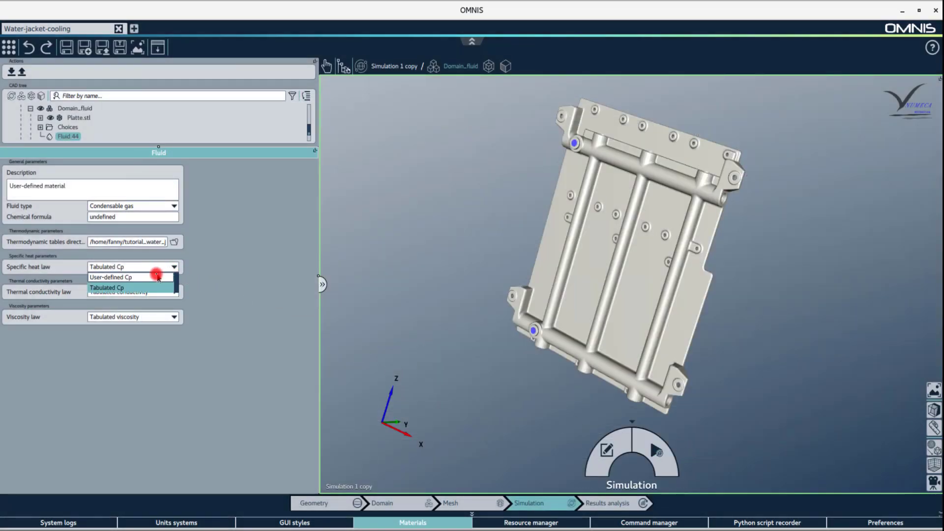
left_click(129, 278)
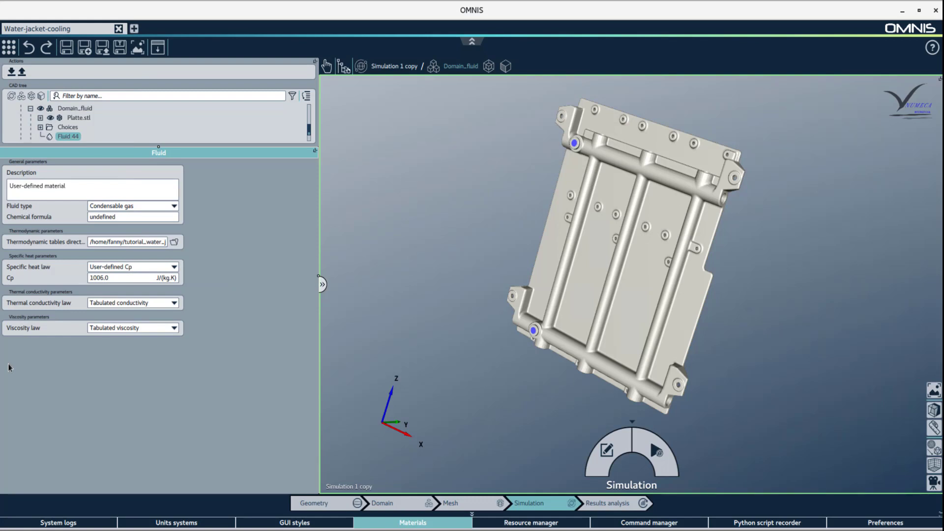
right_click(75, 137)
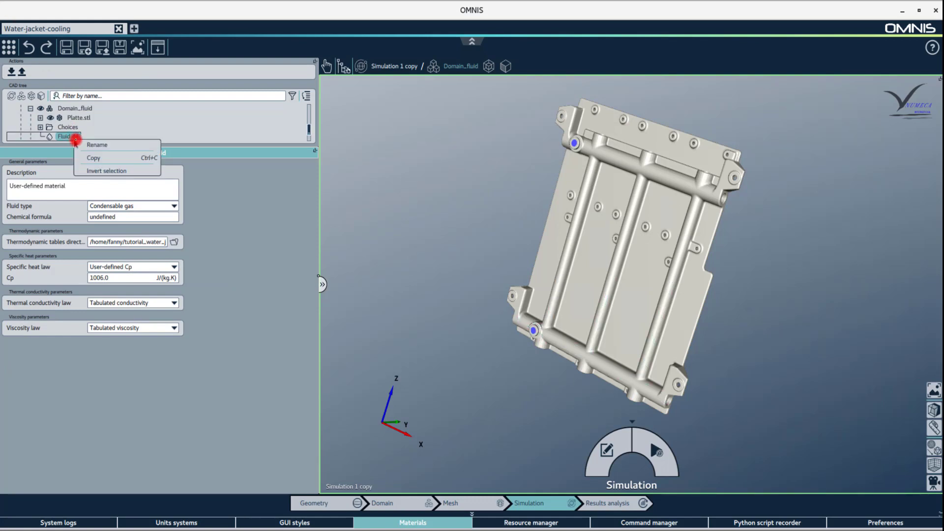
left_click(87, 145)
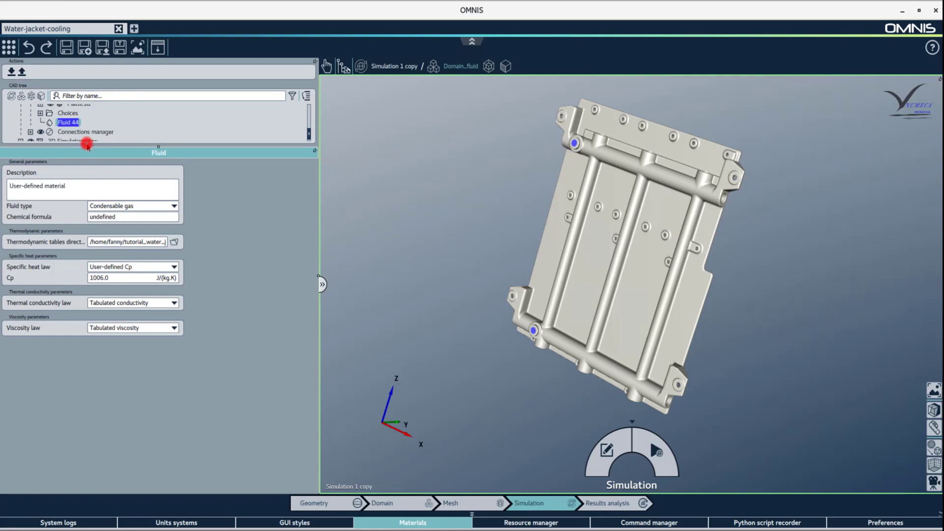
type("water_tables")
key("Return")
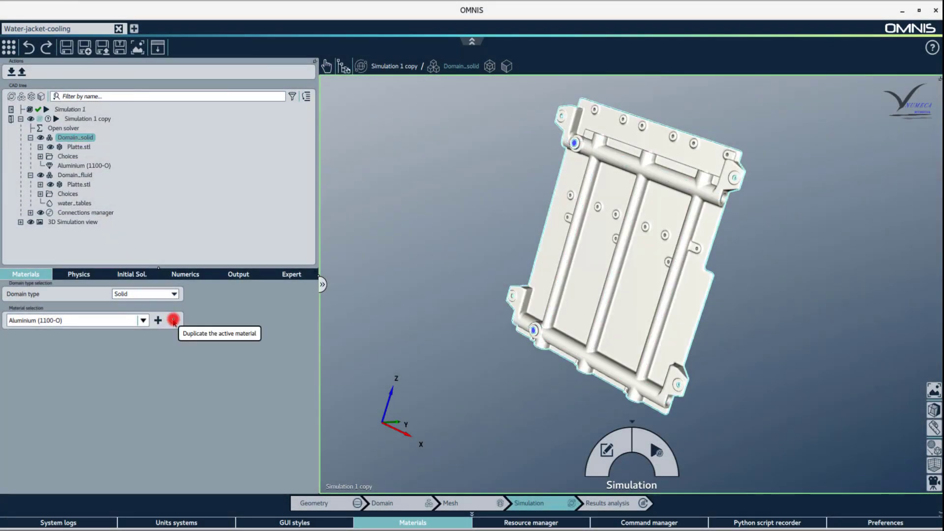
- Duplicate the solid domain's Aluminium (1100-O) material and set the copy's density to 3000 kg/m³
left_click(173, 320)
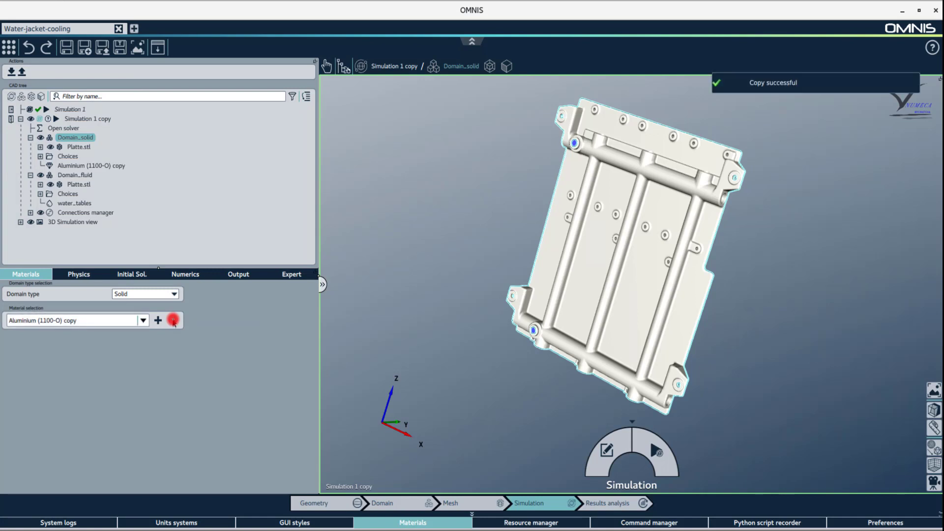
left_click(117, 168)
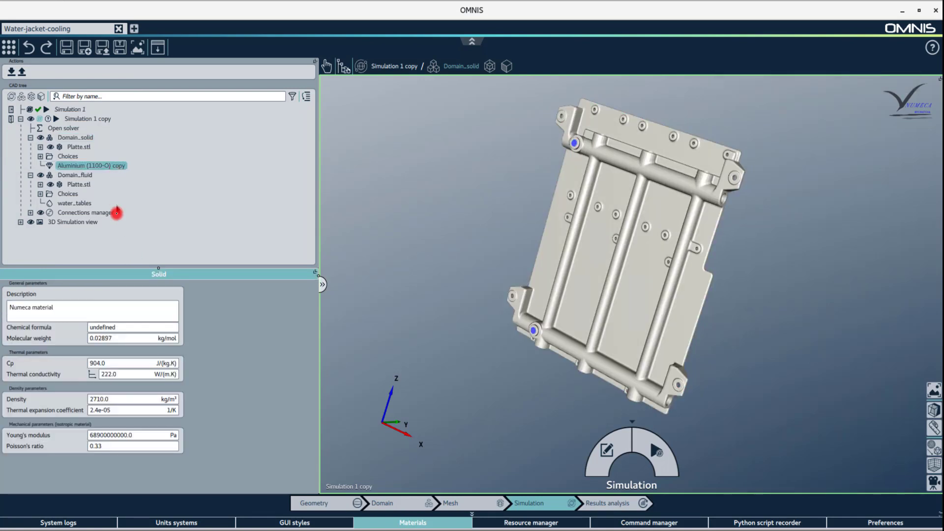
double_click(115, 400)
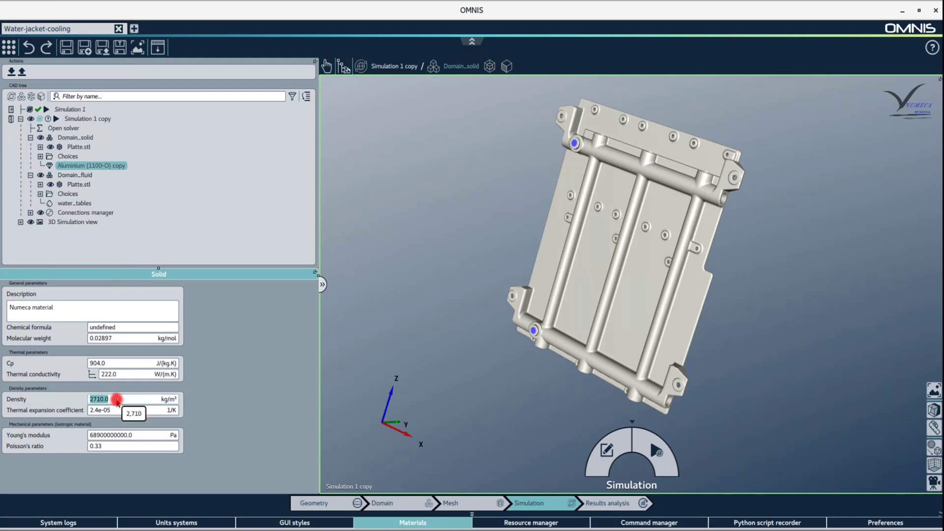
type("3000")
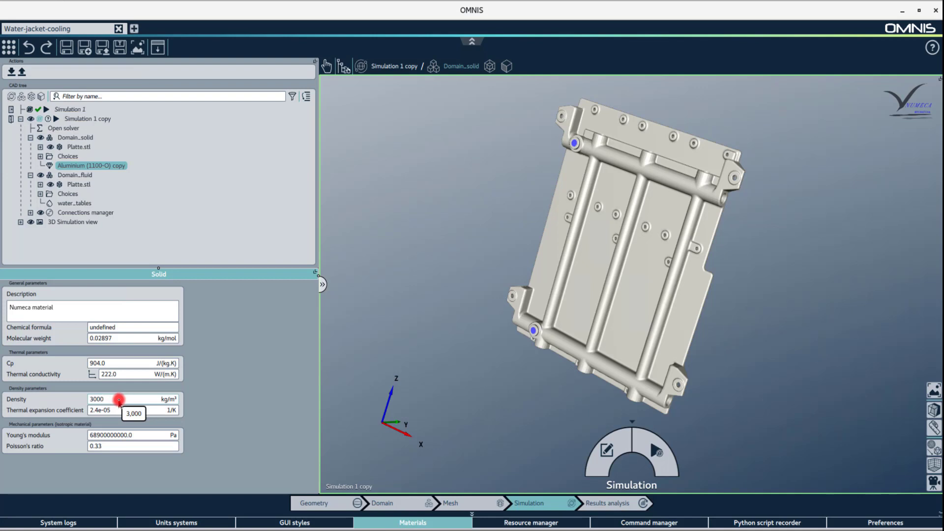
- Open the document materials library and enlarge it to review the list of fluid materials
left_click(471, 515)
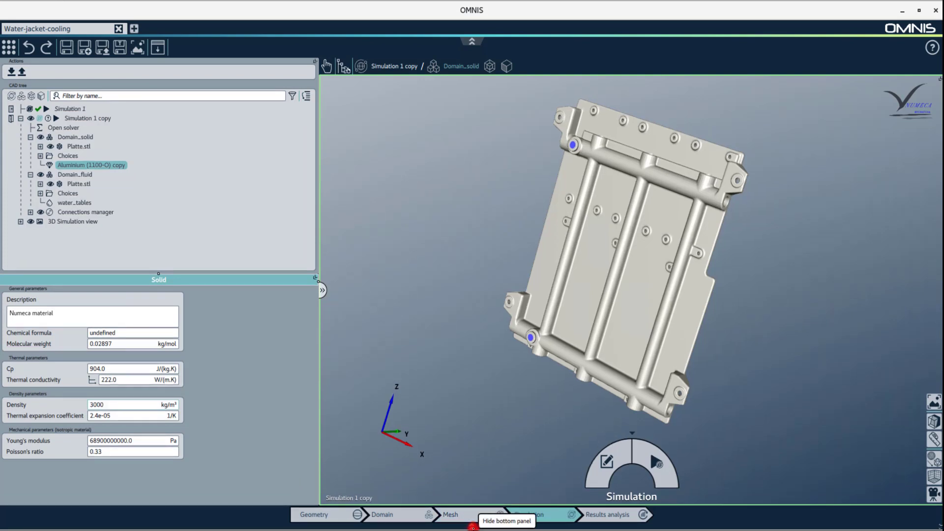
left_click(472, 527)
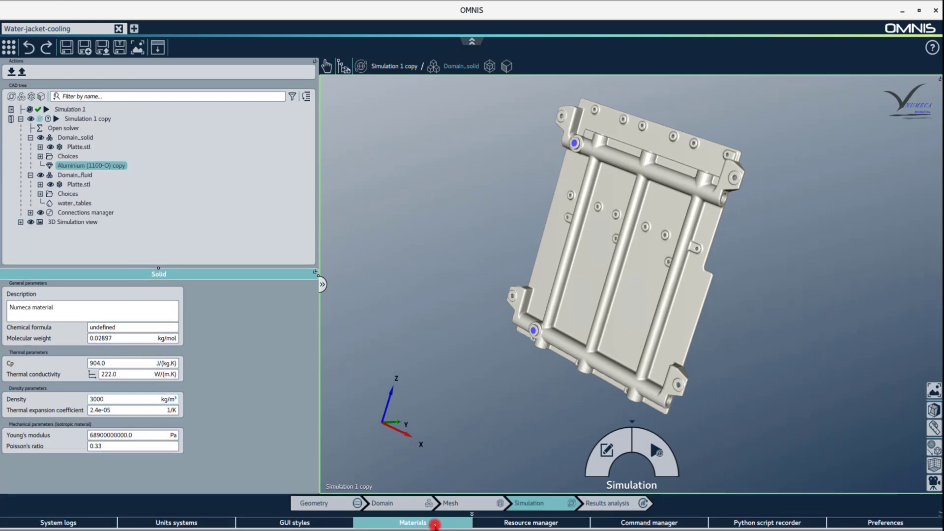
left_click(435, 524)
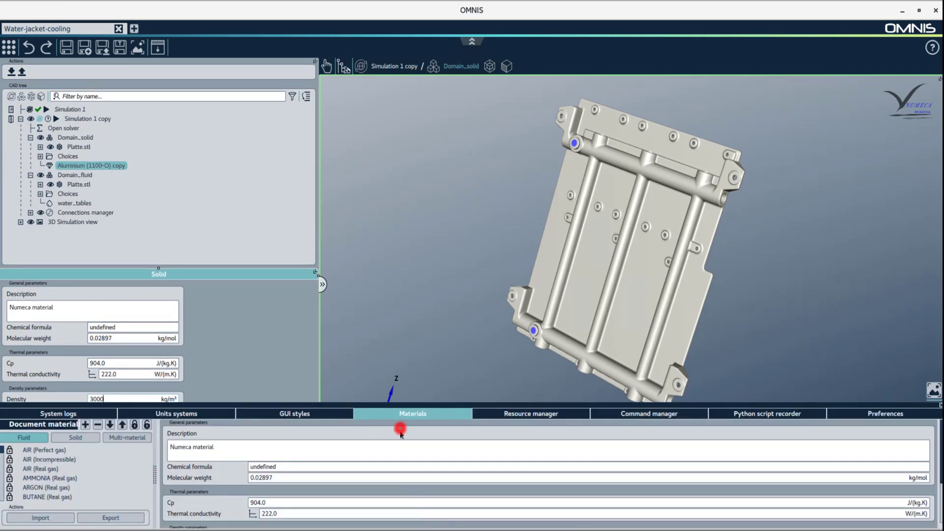
left_click_drag(403, 371, 409, 181)
scroll(77, 276, "down", 5)
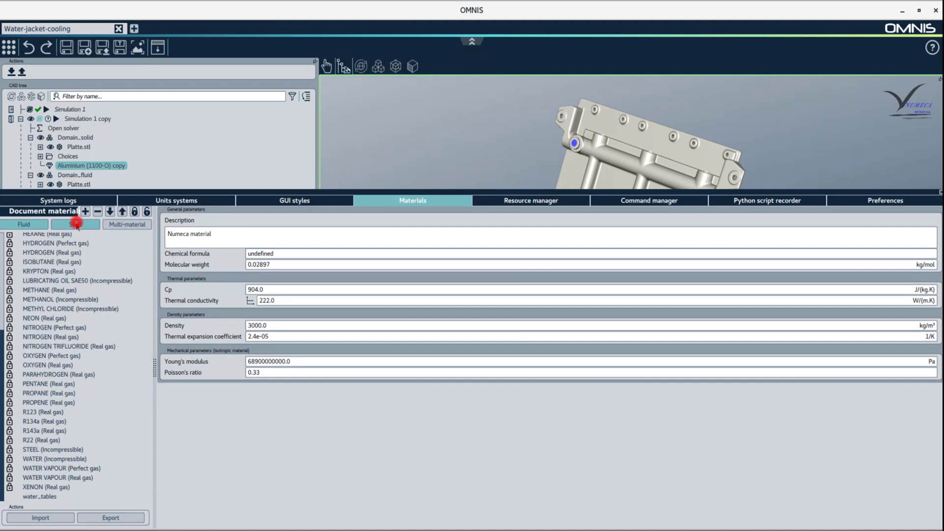
- Export the solid material Aluminium (1100-O) copy to the tables_water_steam folder as an OMNIS material file named aluminum_copy
left_click(76, 221)
left_click(62, 341)
left_click(106, 517)
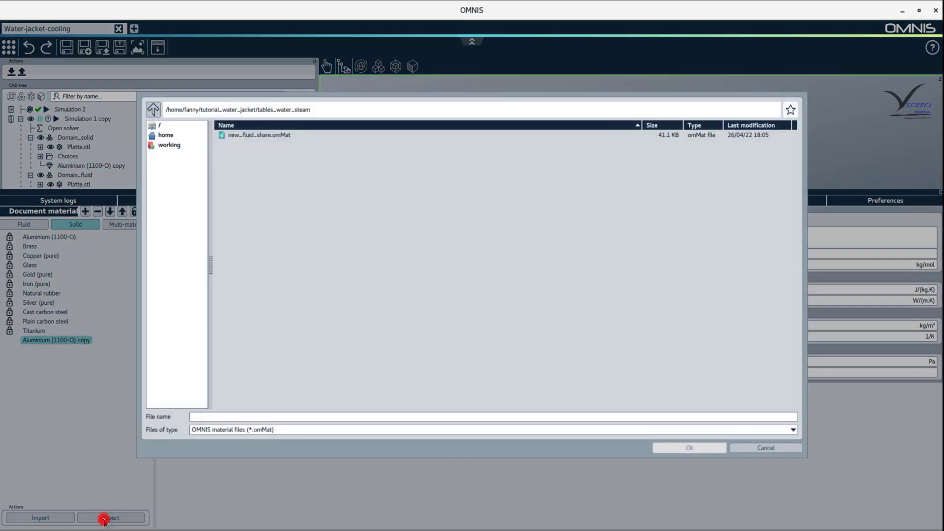
left_click(196, 417)
type("aluminum_")
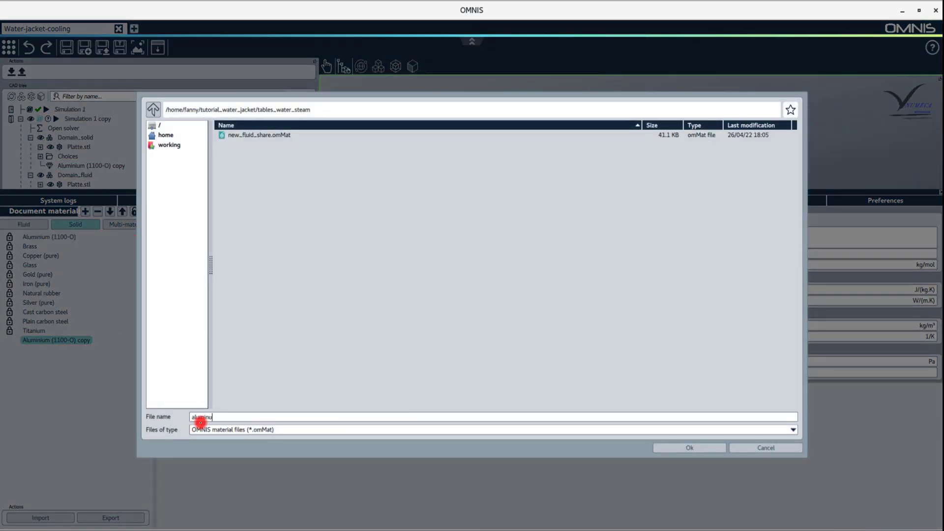
type("copy")
left_click(671, 448)
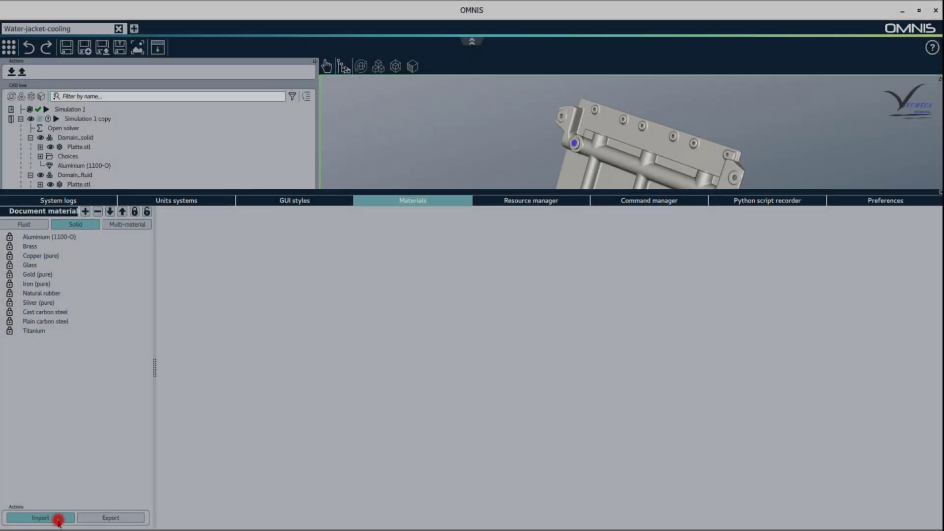
- Import the shared aluminum .omMat file from the tables_water_steam folder into the document's solid materials
left_click(57, 520)
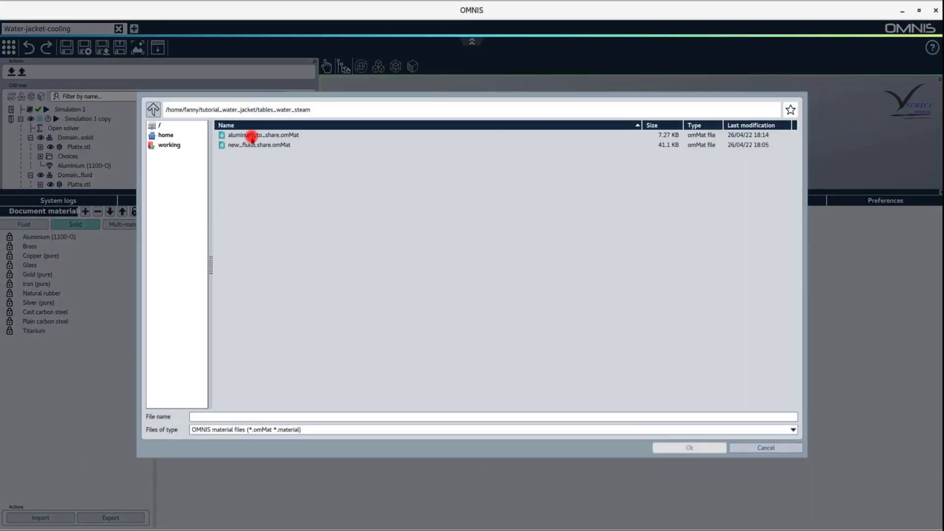
left_click(251, 135)
left_click(681, 447)
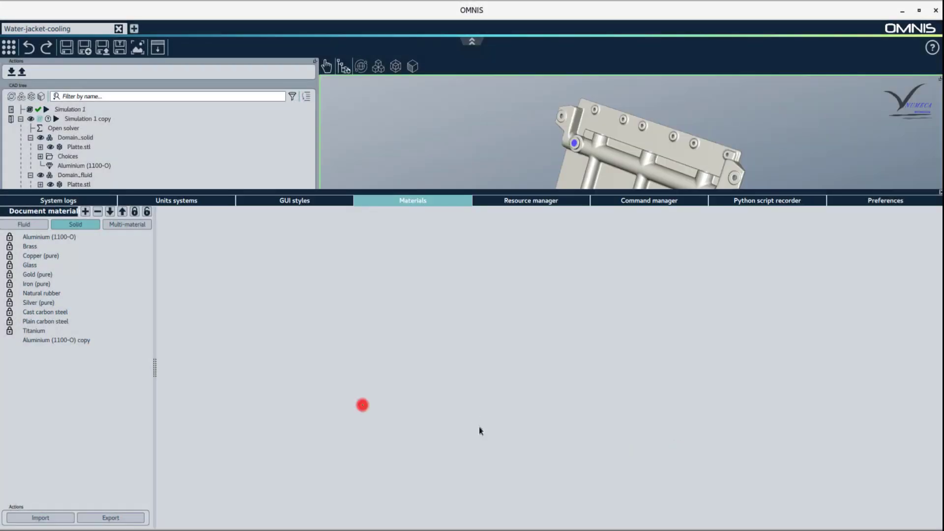
- Lock the imported Aluminium (1100-O) copy material and check that its properties are protected in the solid domain
left_click(51, 340)
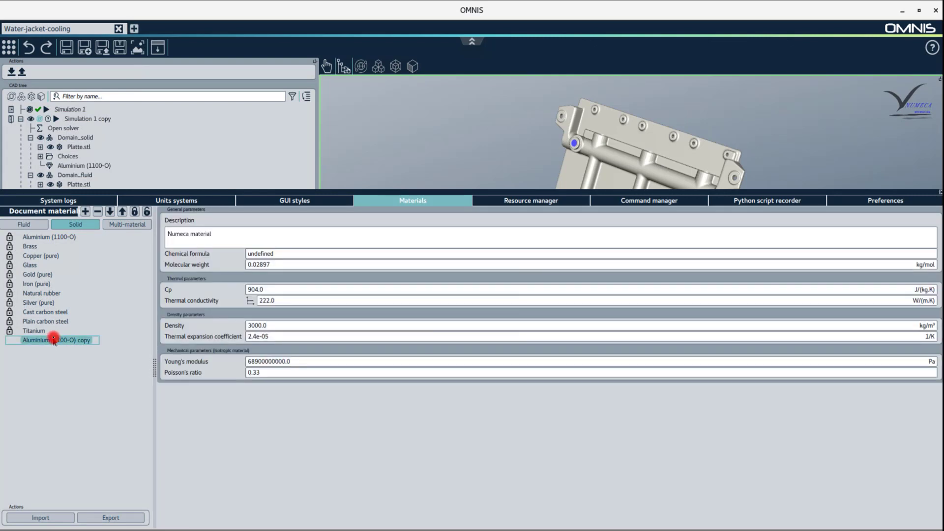
left_click(135, 212)
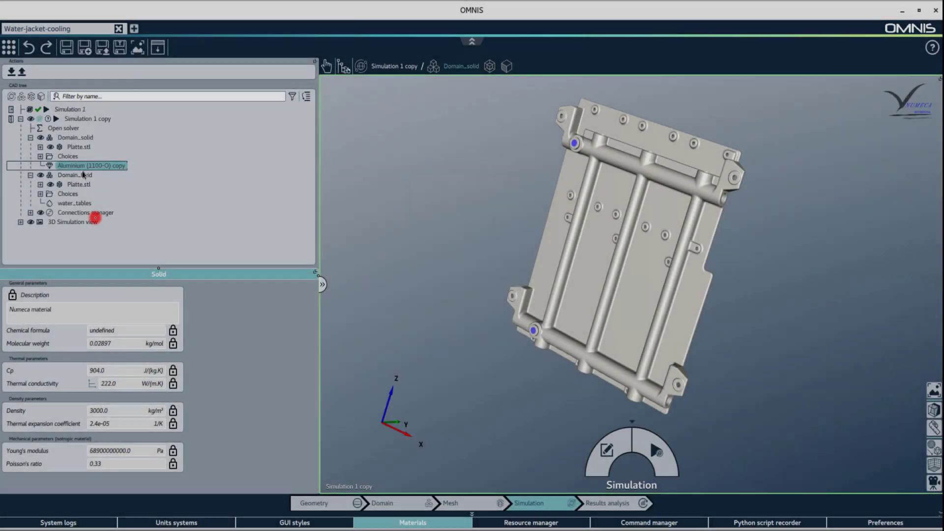
left_click(173, 332)
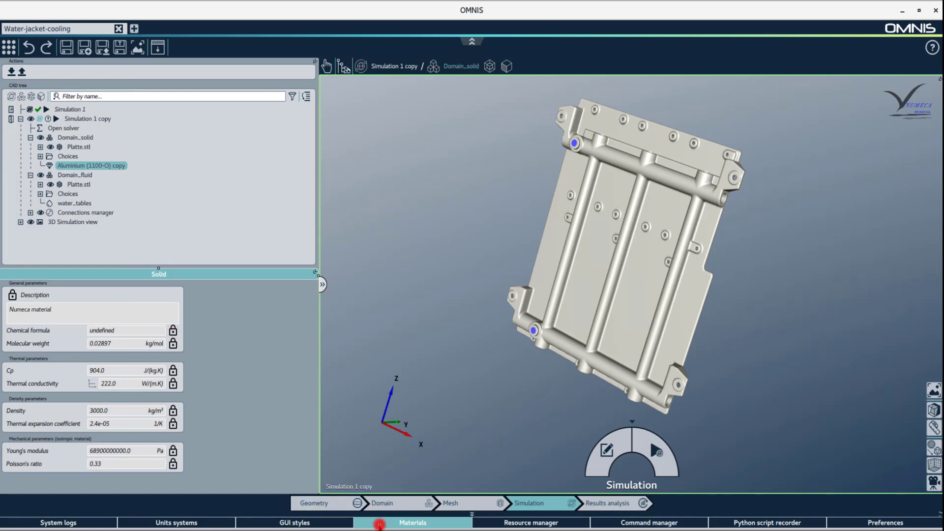
- Unlock the solid material Aluminium (1100-O) copy in the document materials library and delete it
left_click(377, 526)
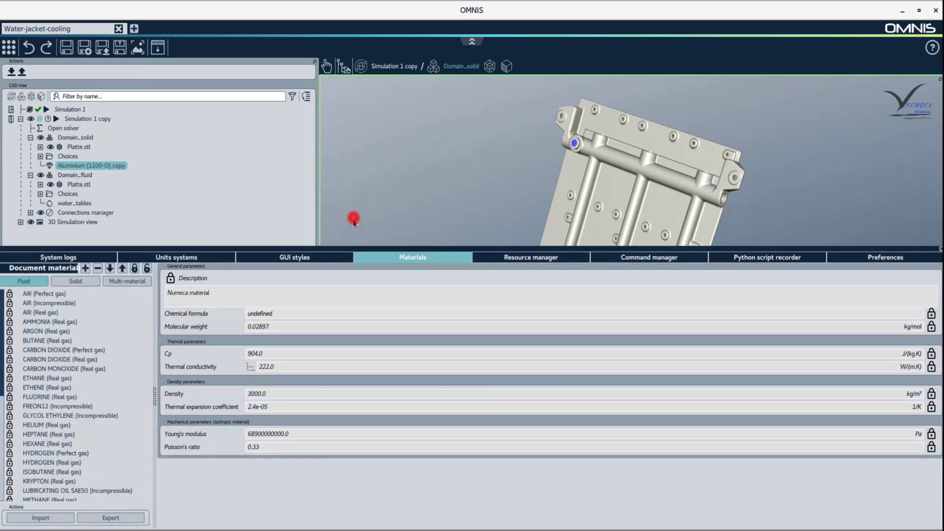
left_click(75, 257)
left_click(57, 373)
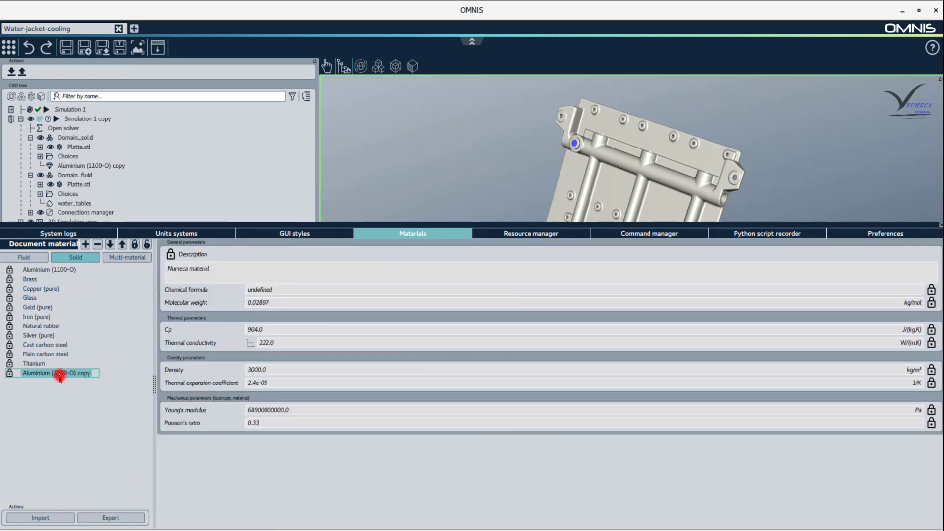
left_click(146, 245)
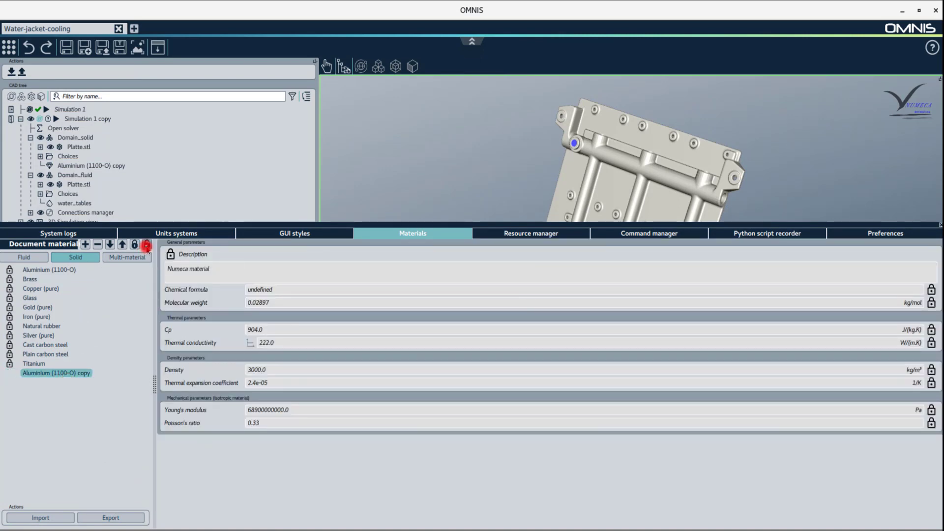
left_click(99, 244)
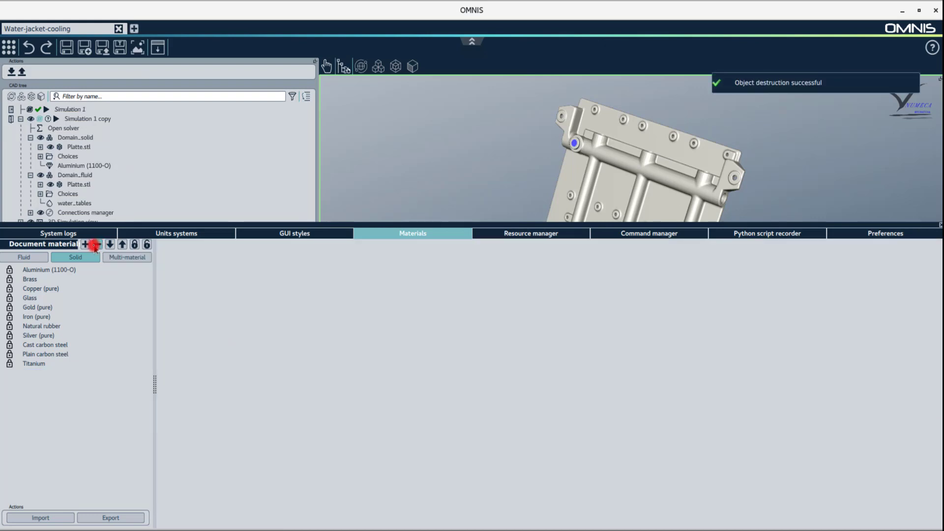
- Add a new solid material to the document materials library and select it
left_click(87, 245)
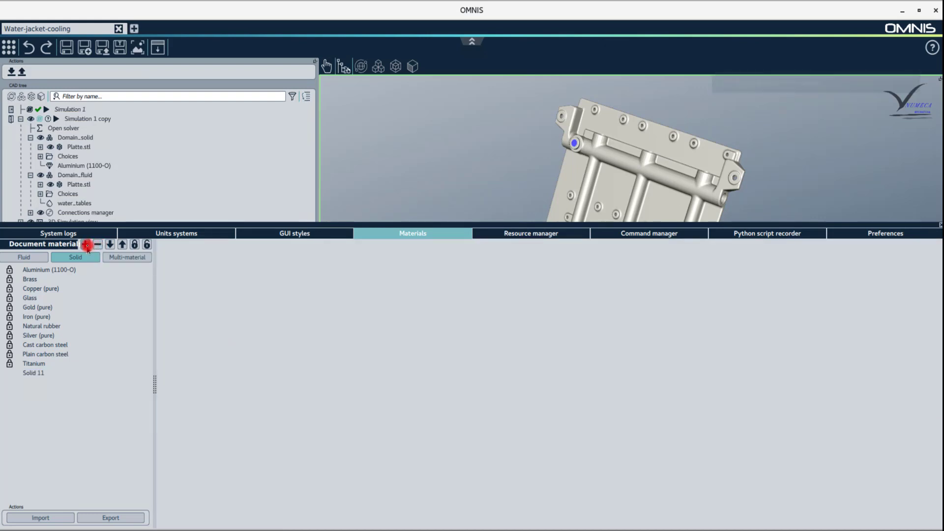
left_click(32, 373)
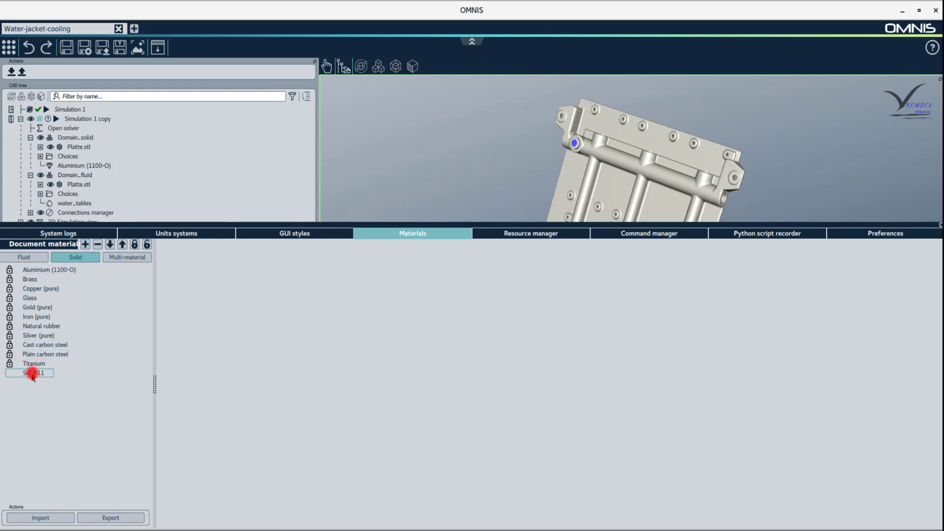